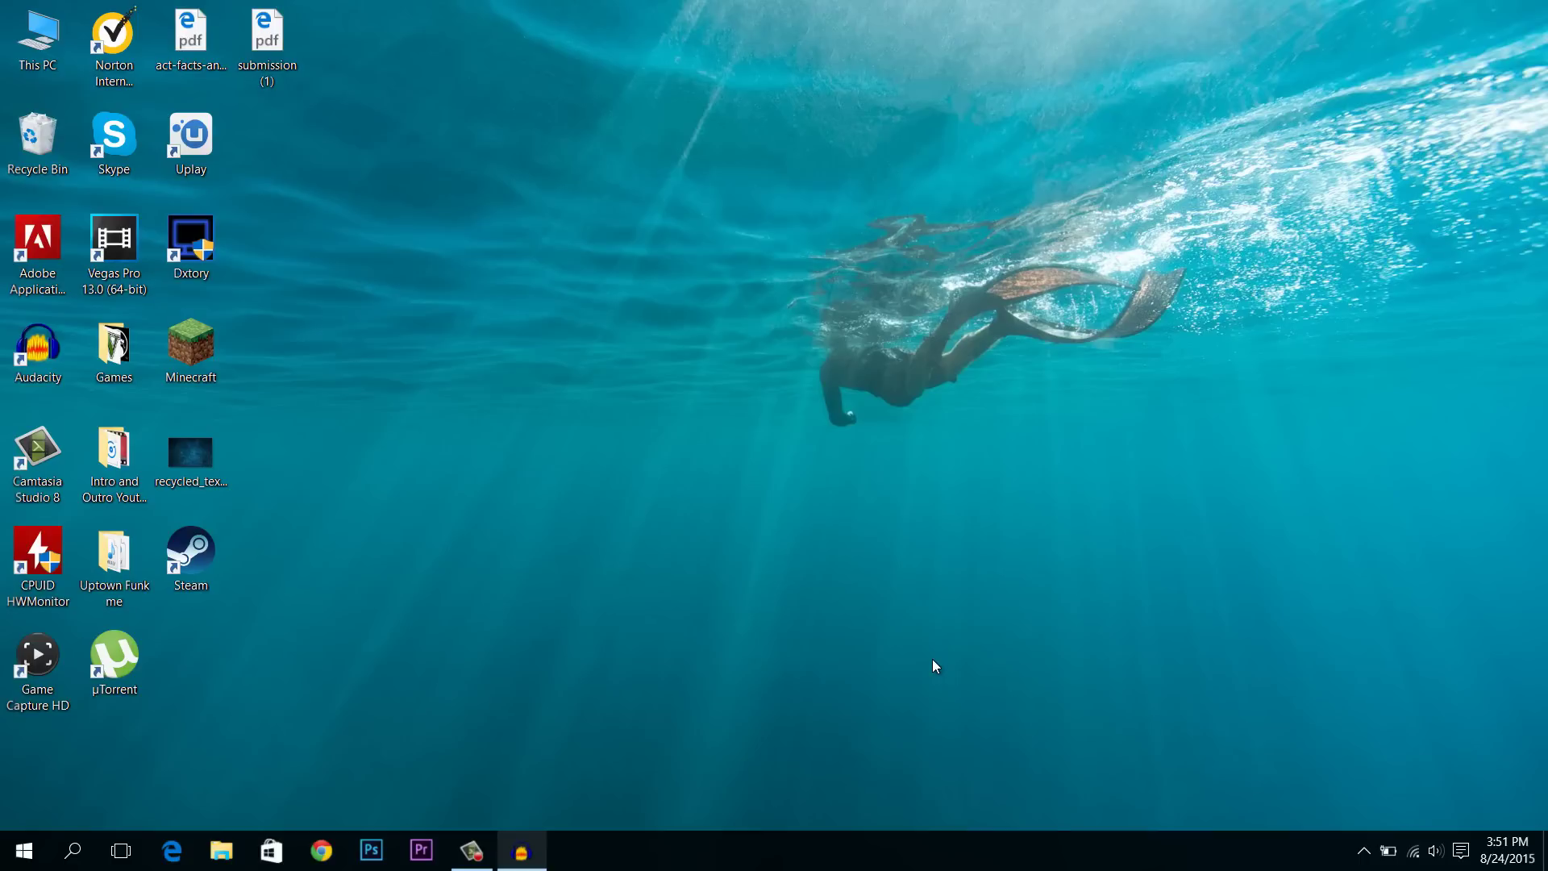
Reach Advanced display settings from the desktop and browse resolutions, keeping 1920 × 1080
right_click(689, 432)
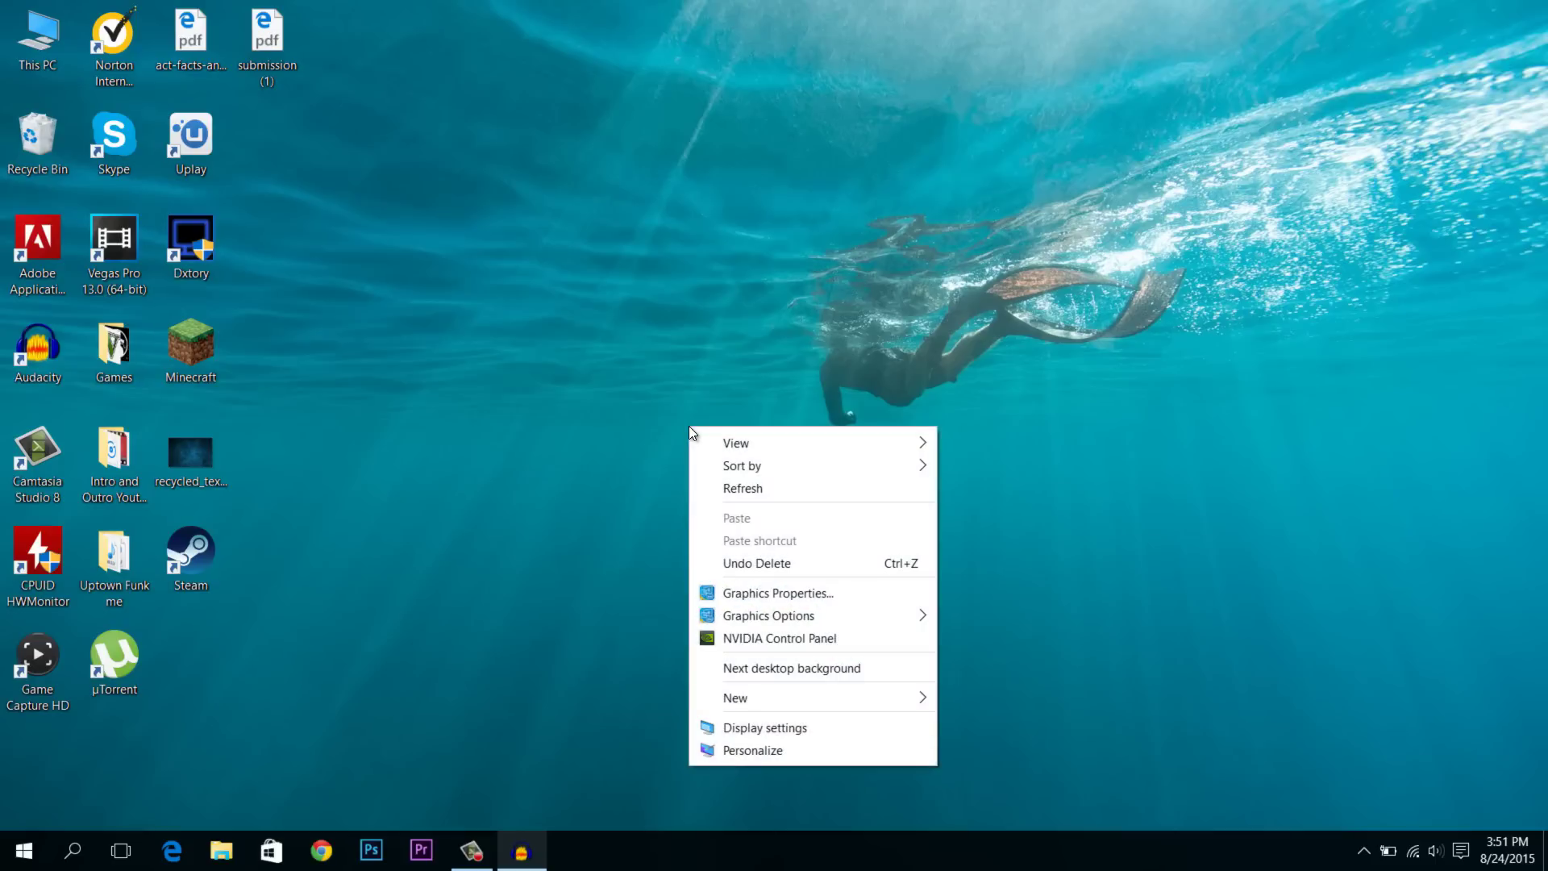
click(769, 736)
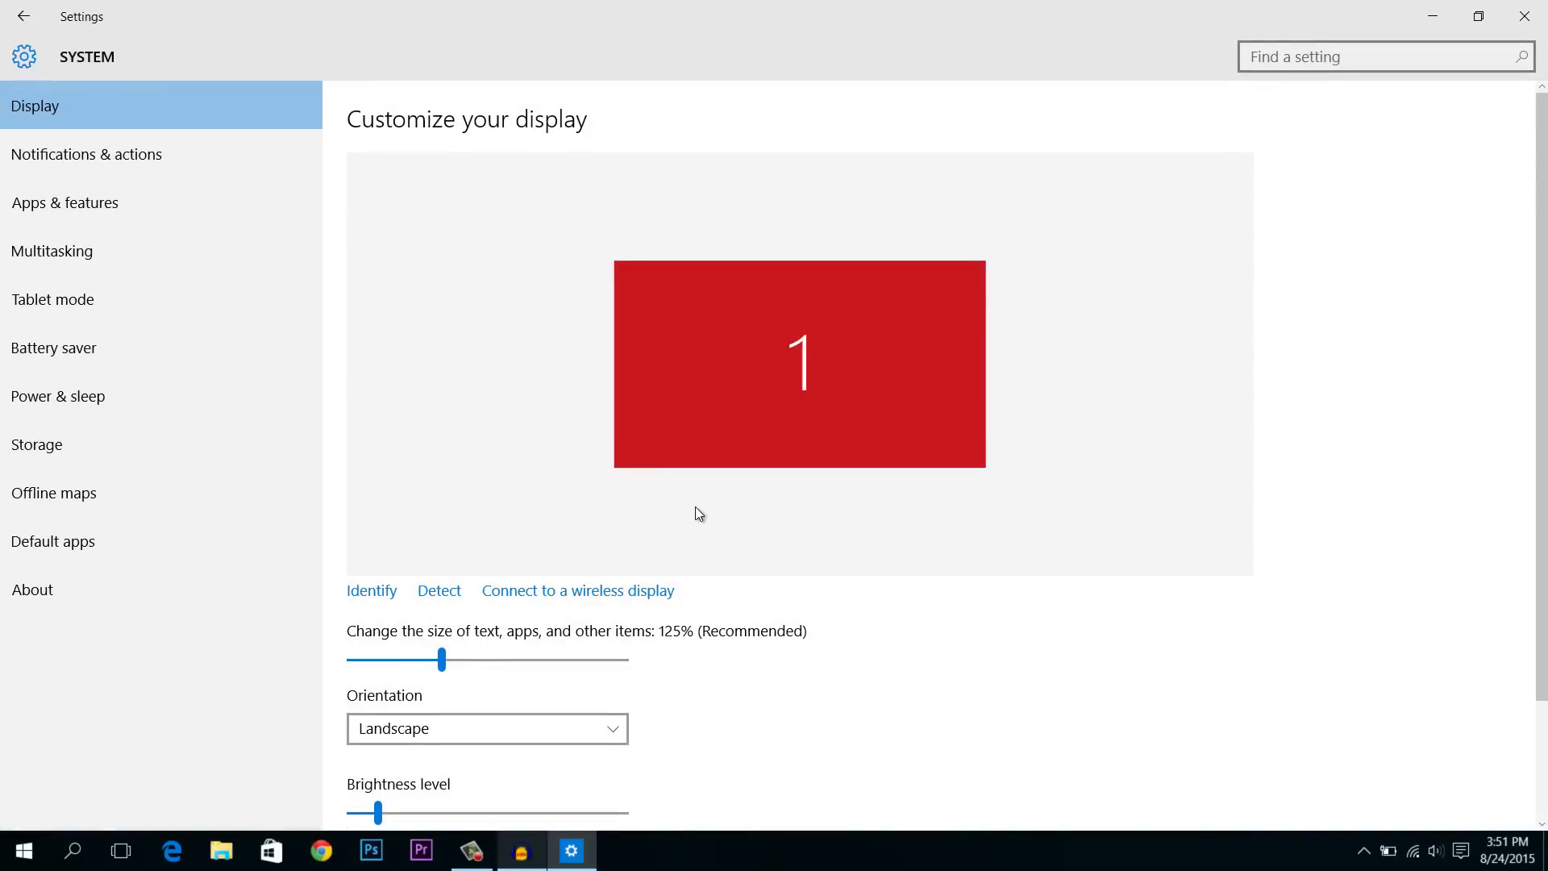
scroll(696, 515, down, 3)
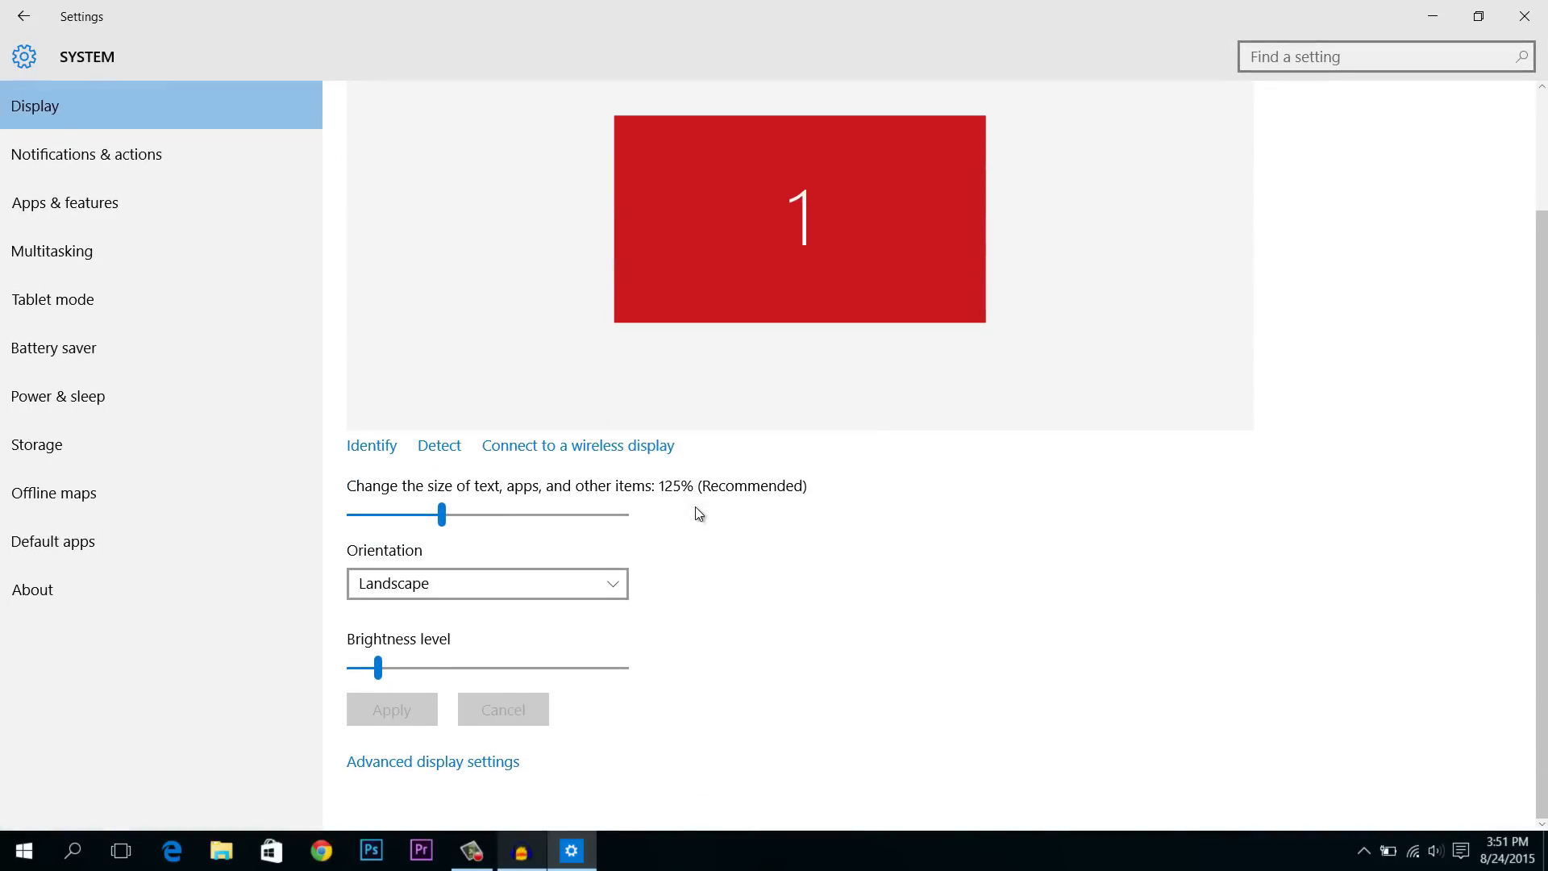
click(437, 763)
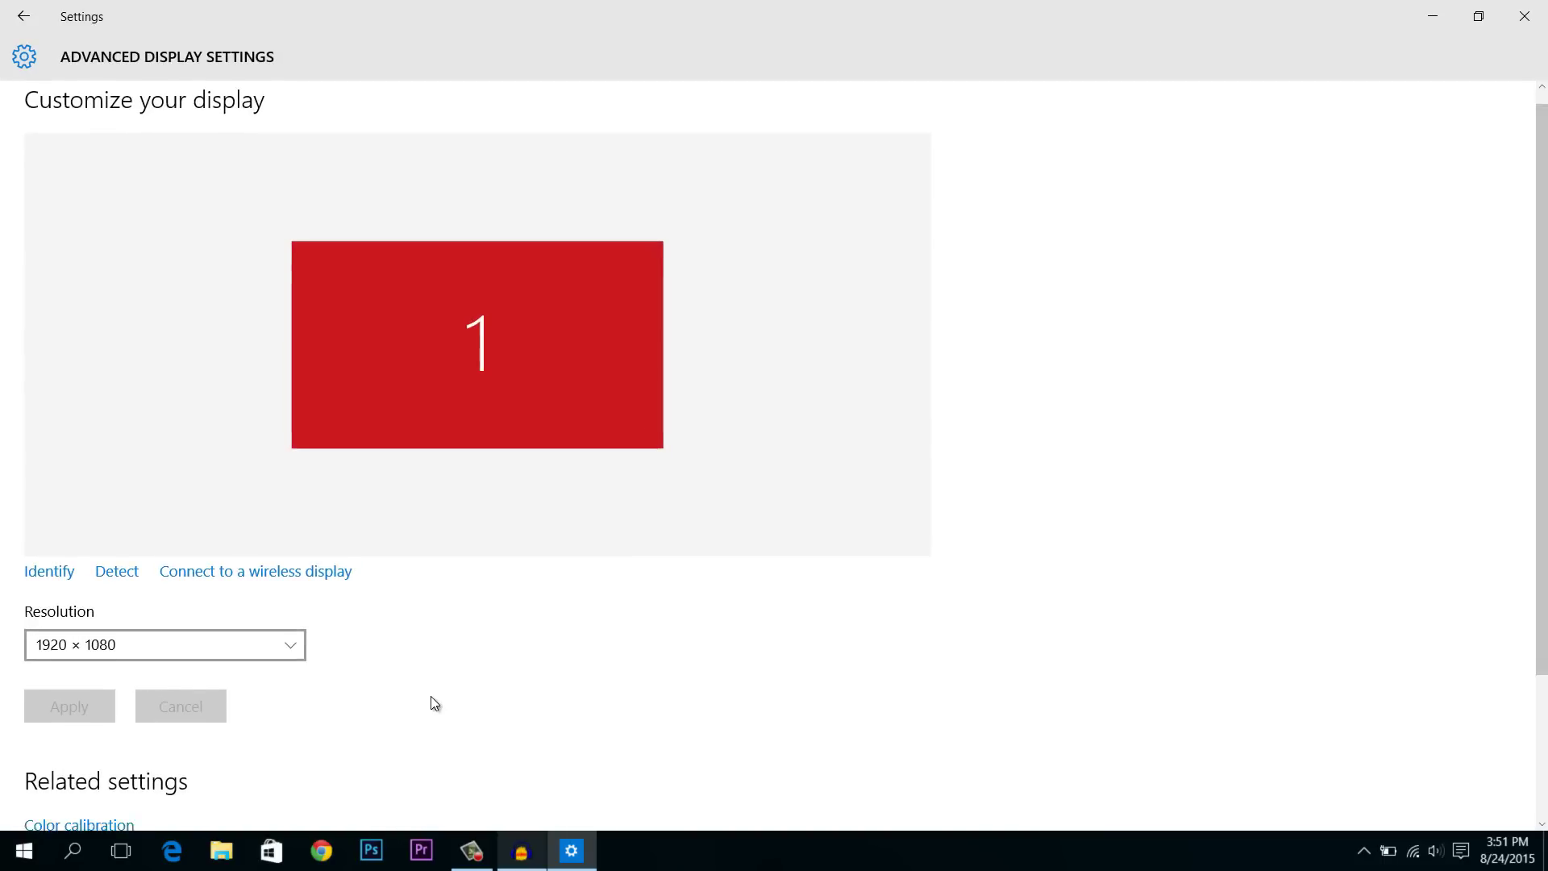
scroll(433, 703, down, 3)
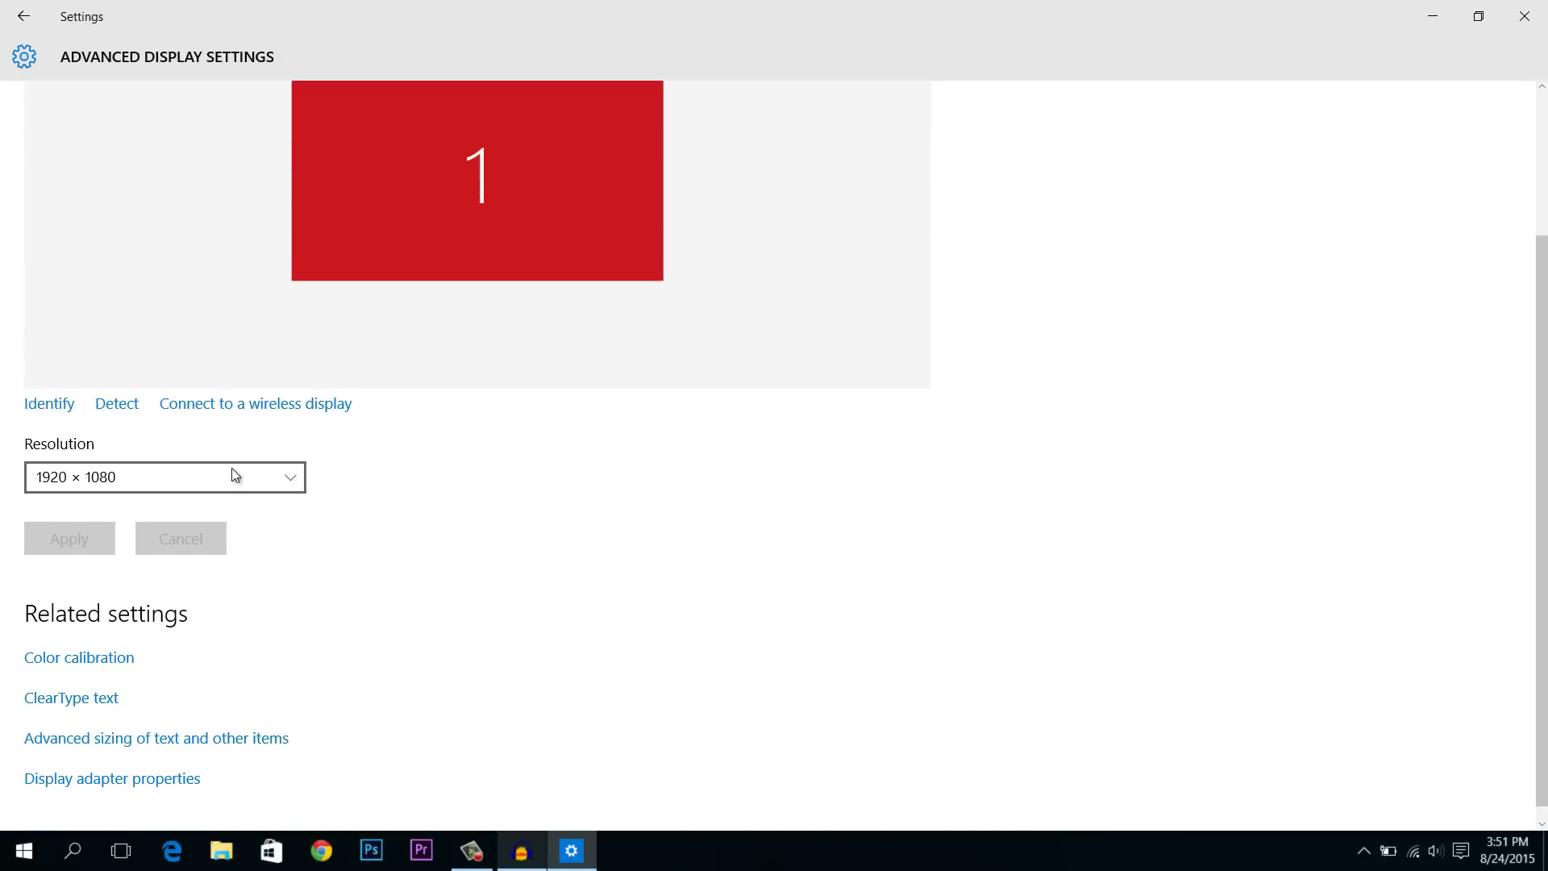
click(201, 478)
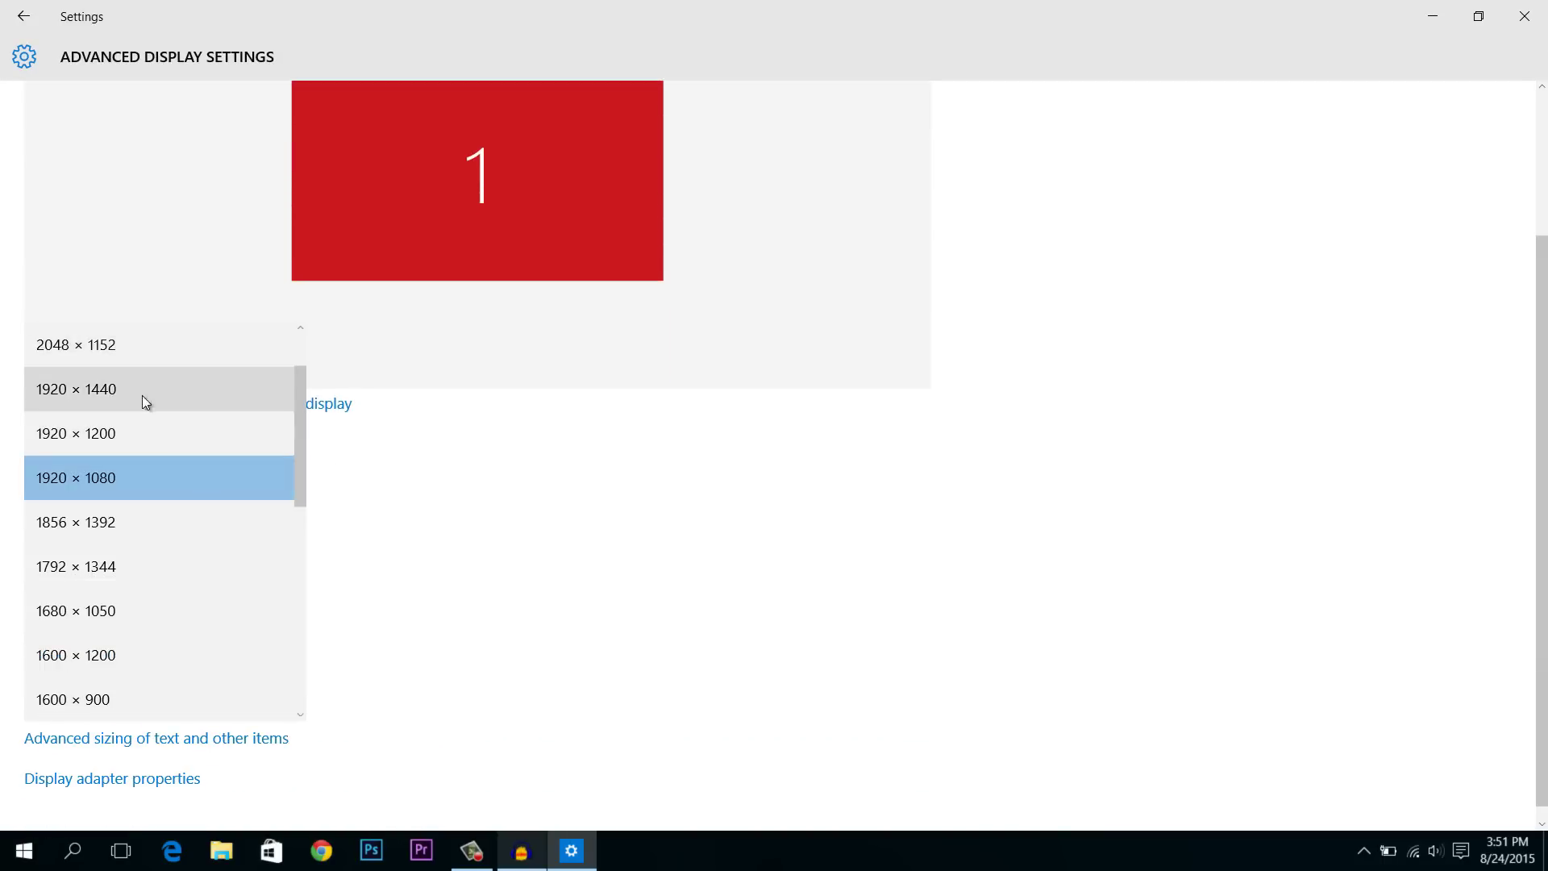
scroll(138, 565, up, 1)
scroll(132, 545, down, 4)
scroll(124, 594, down, 2)
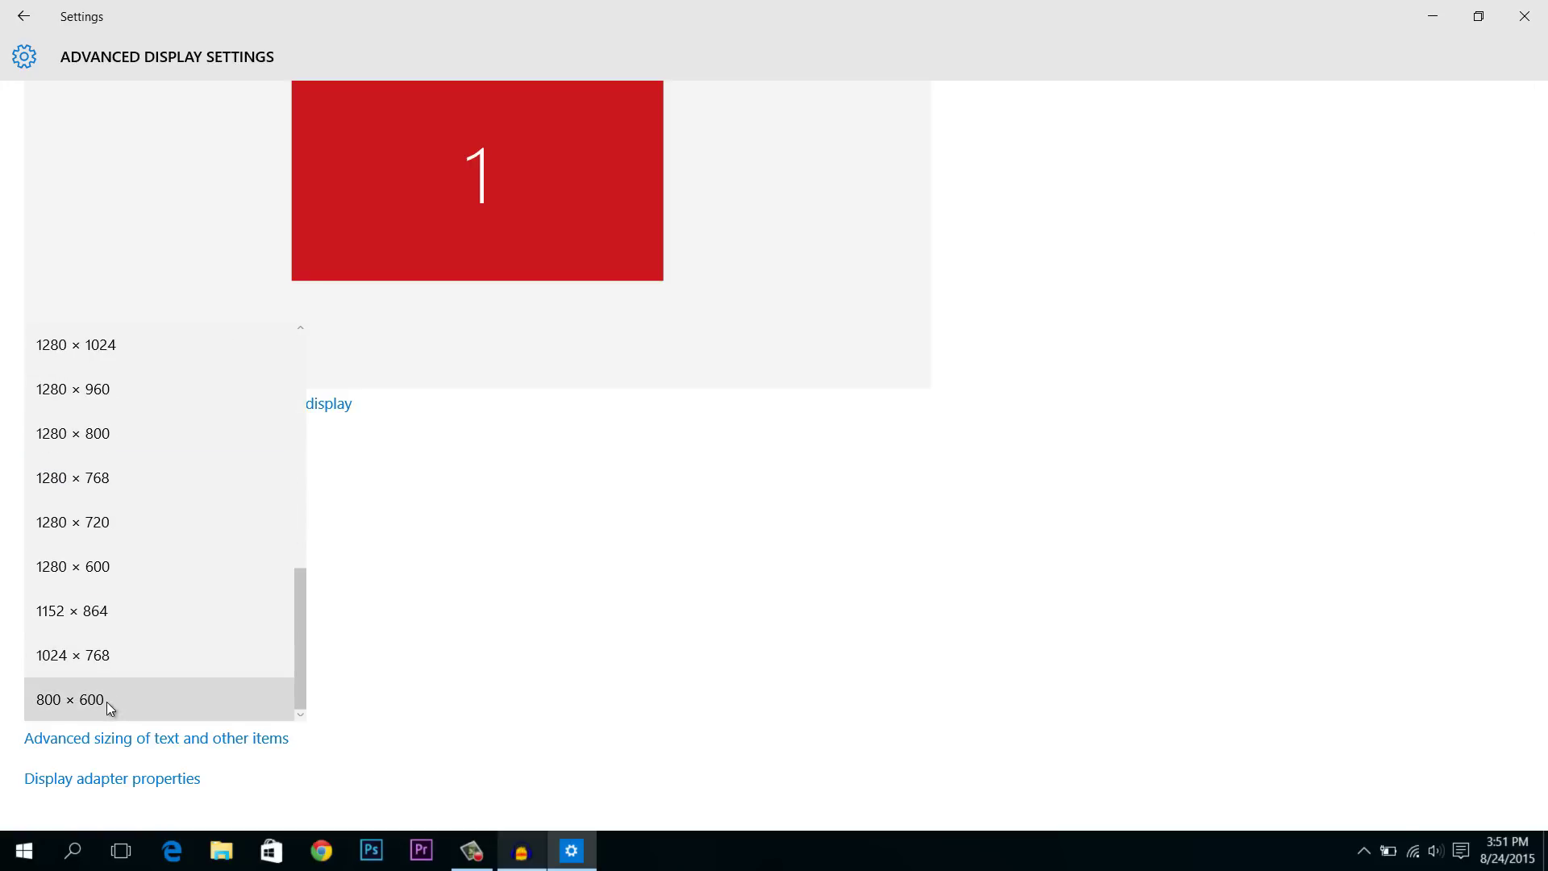
scroll(107, 708, up, 3)
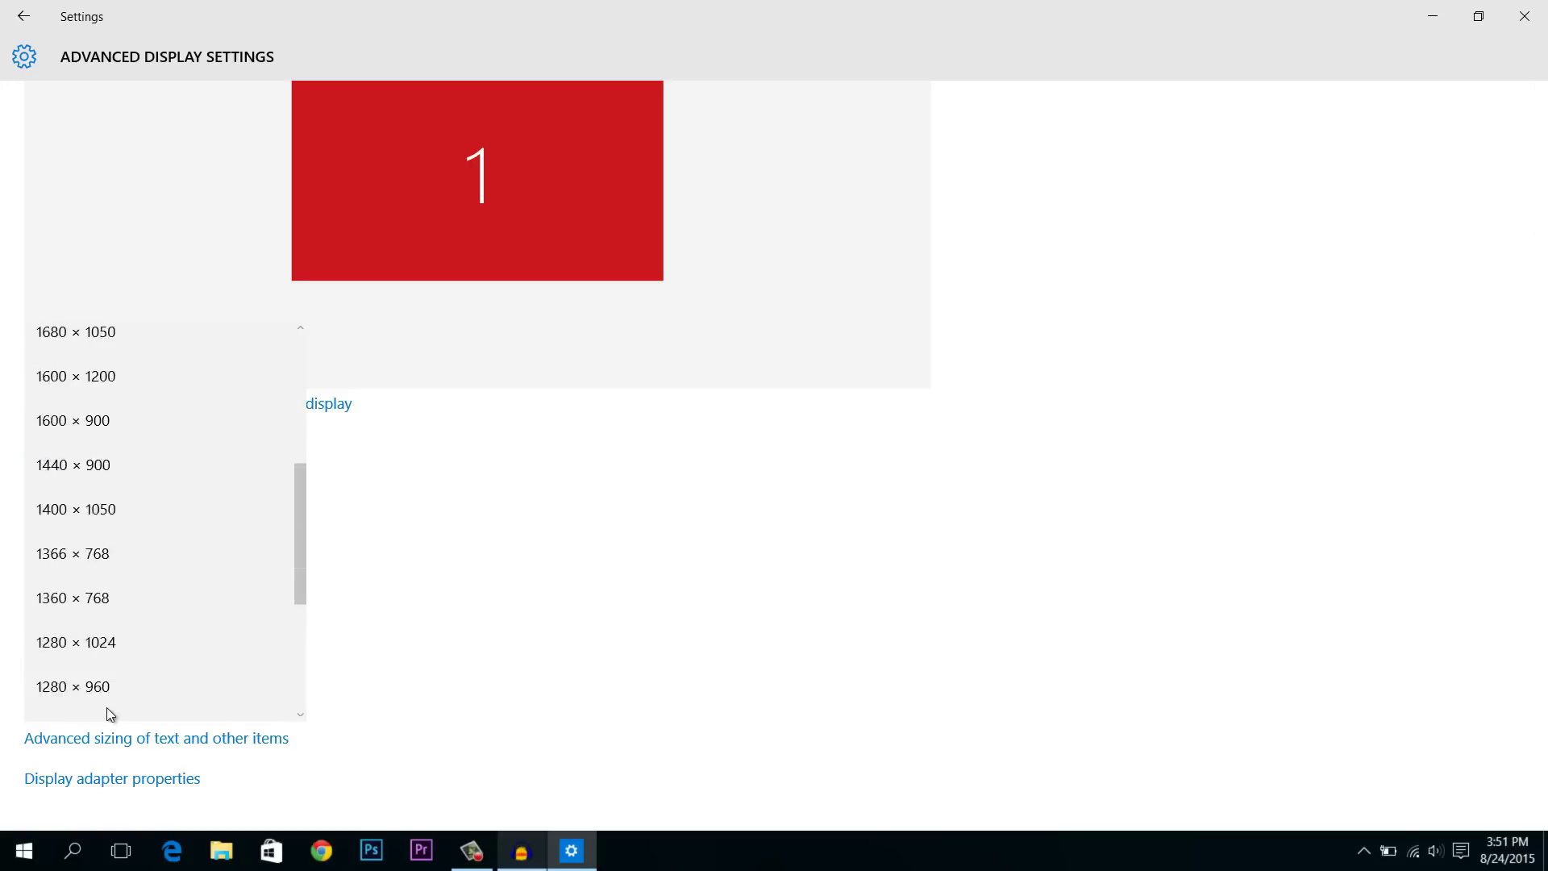
scroll(107, 707, up, 3)
click(635, 694)
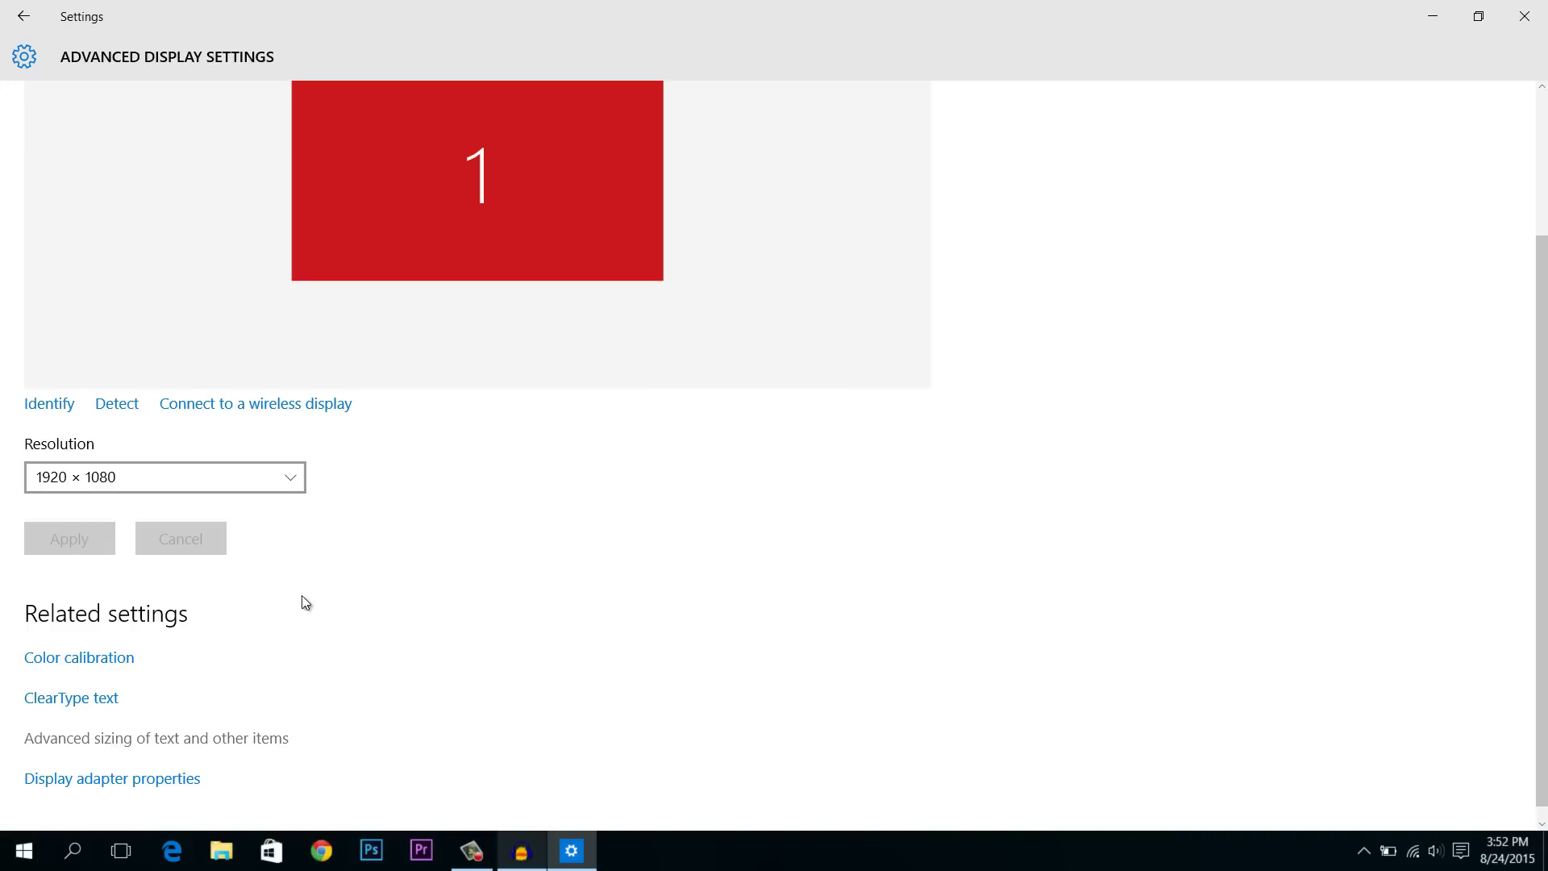
Open Screen Resolution via advanced sizing and review resolutions, leaving 1920 × 1080 landscape
click(156, 741)
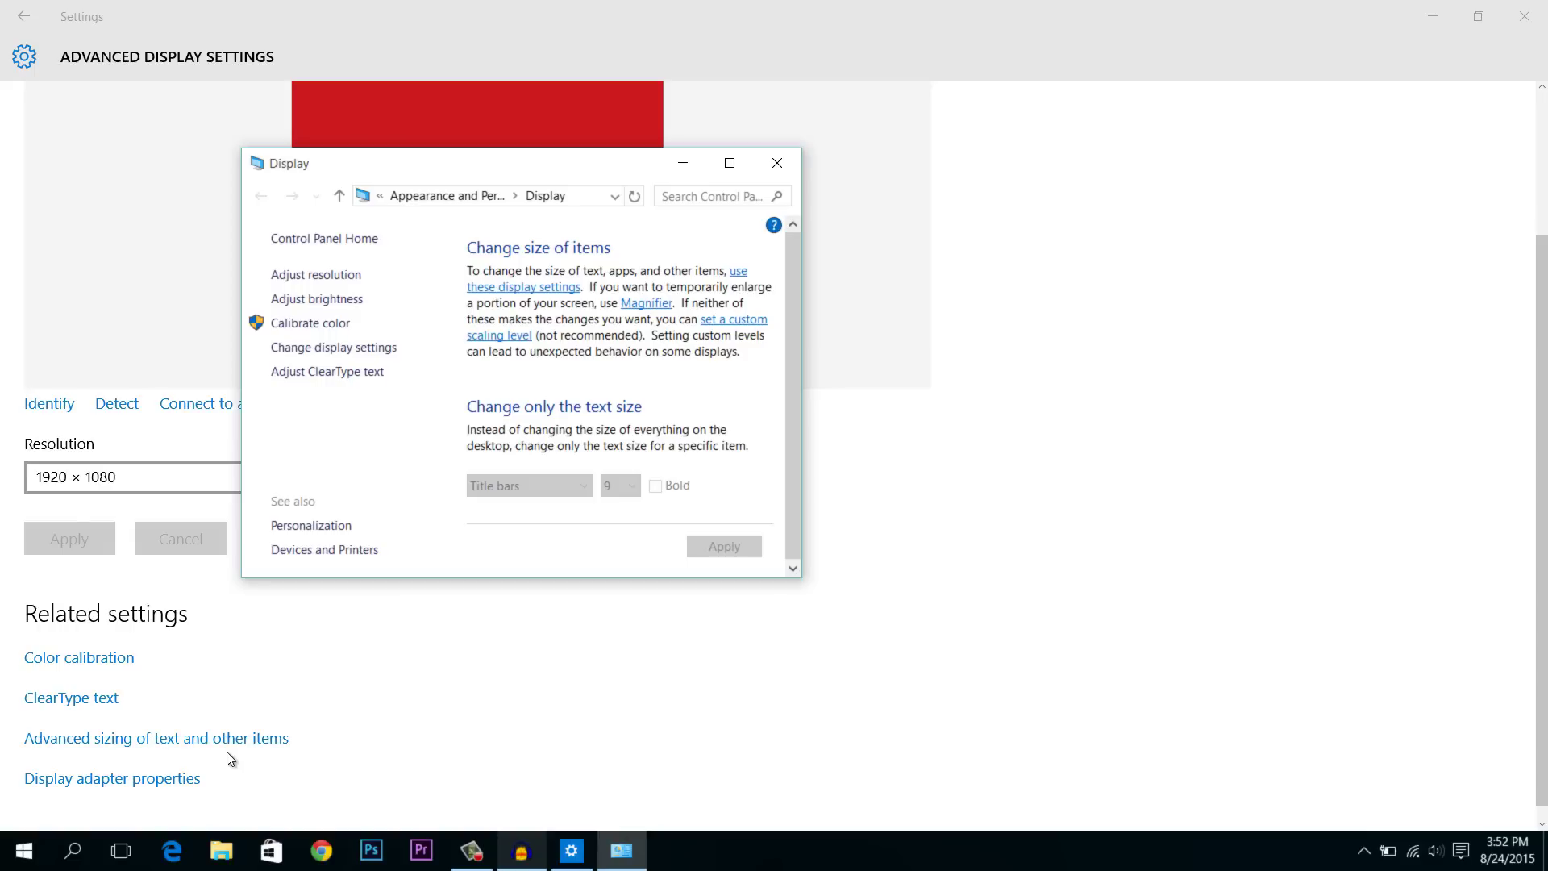
click(323, 281)
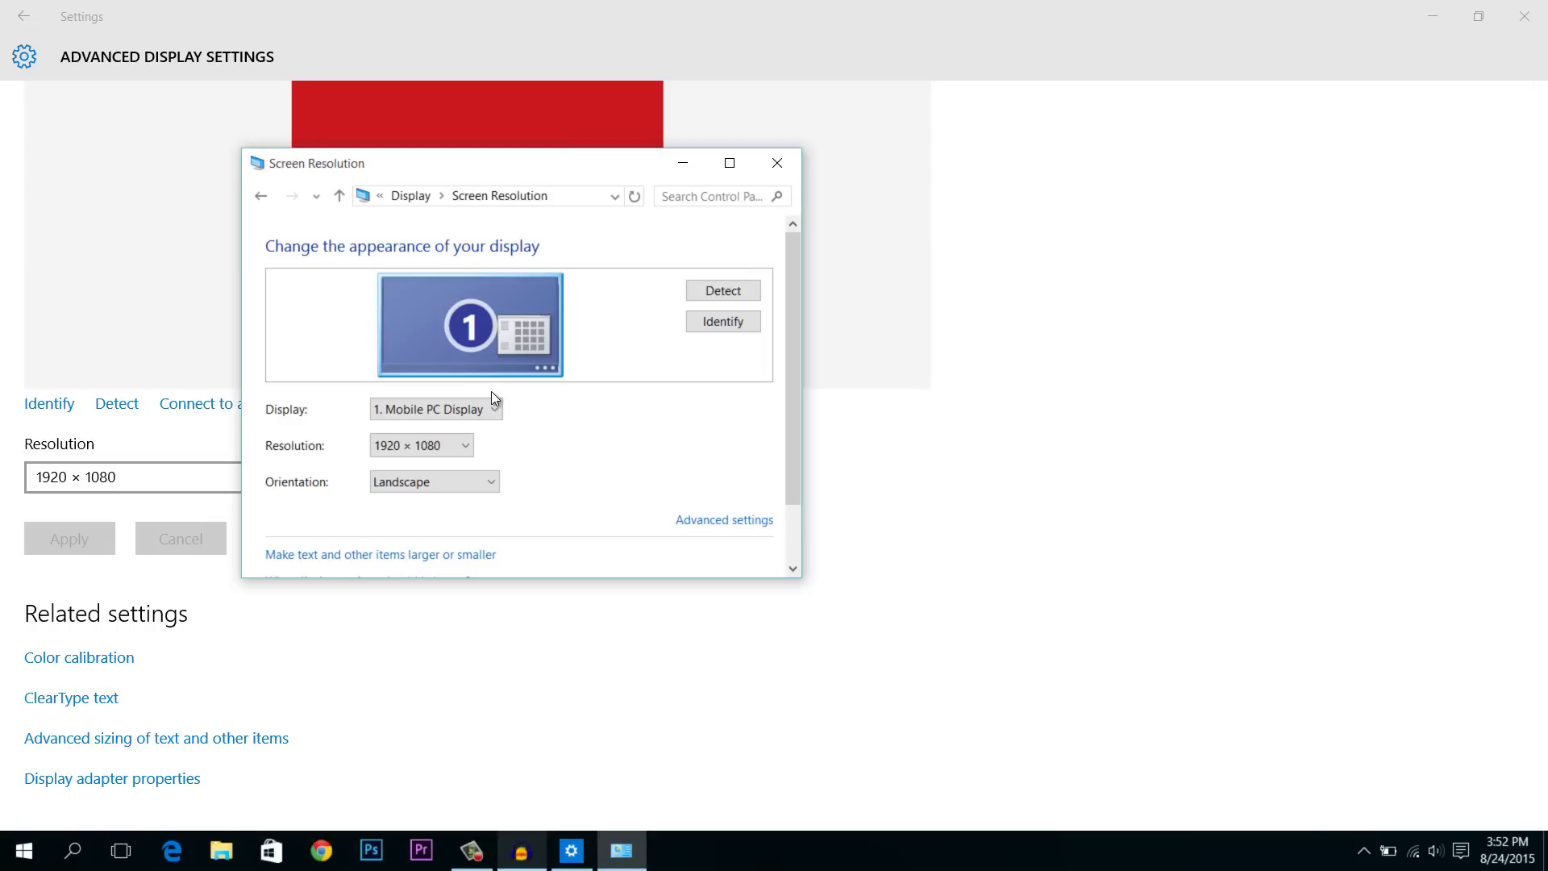
click(437, 447)
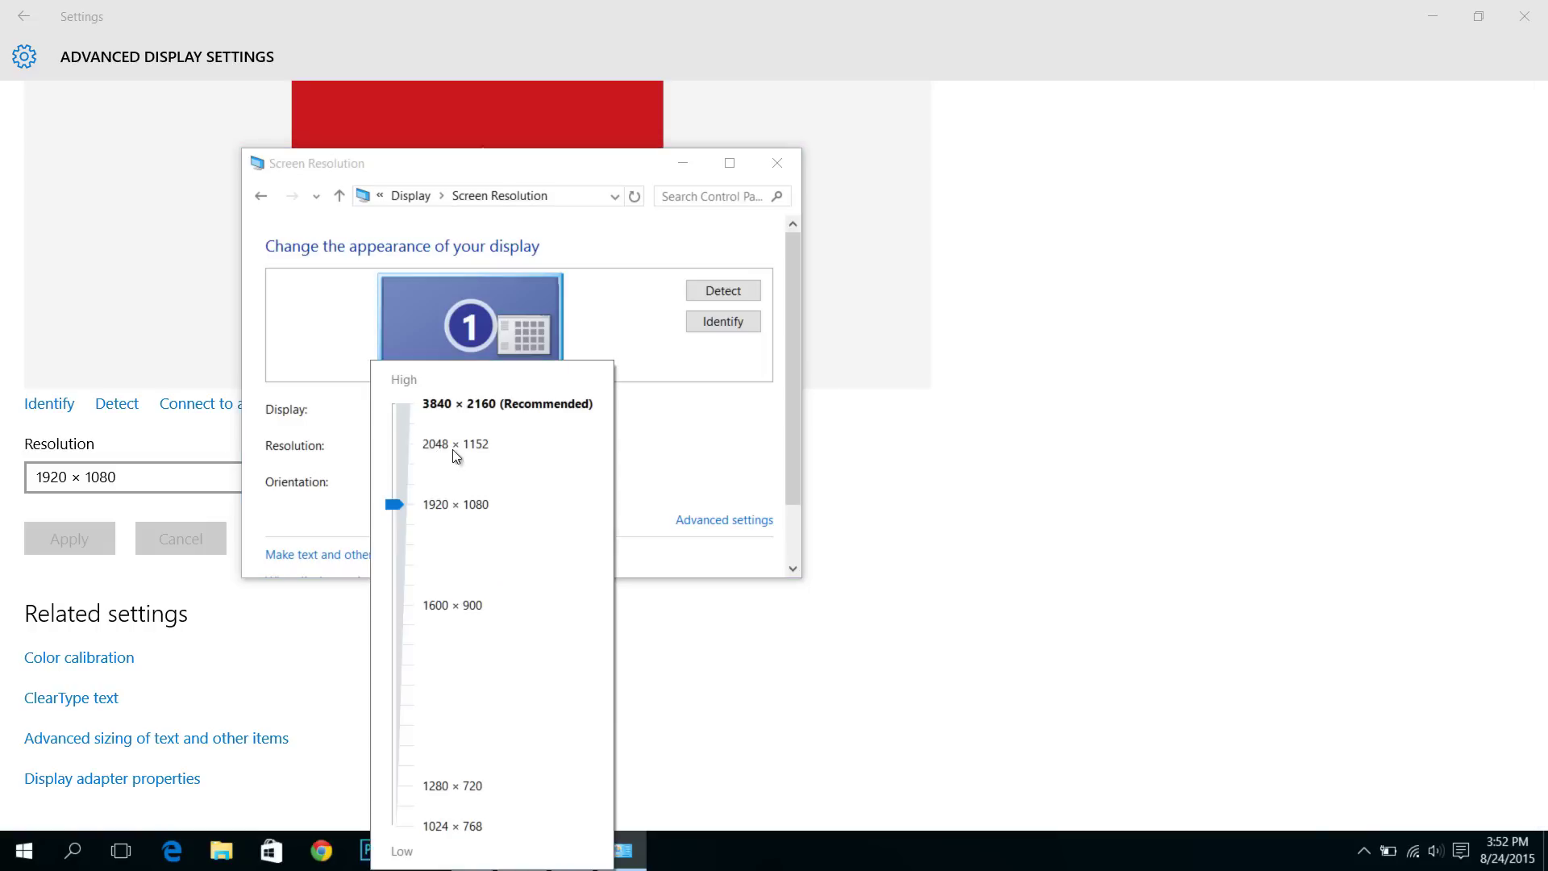
click(670, 418)
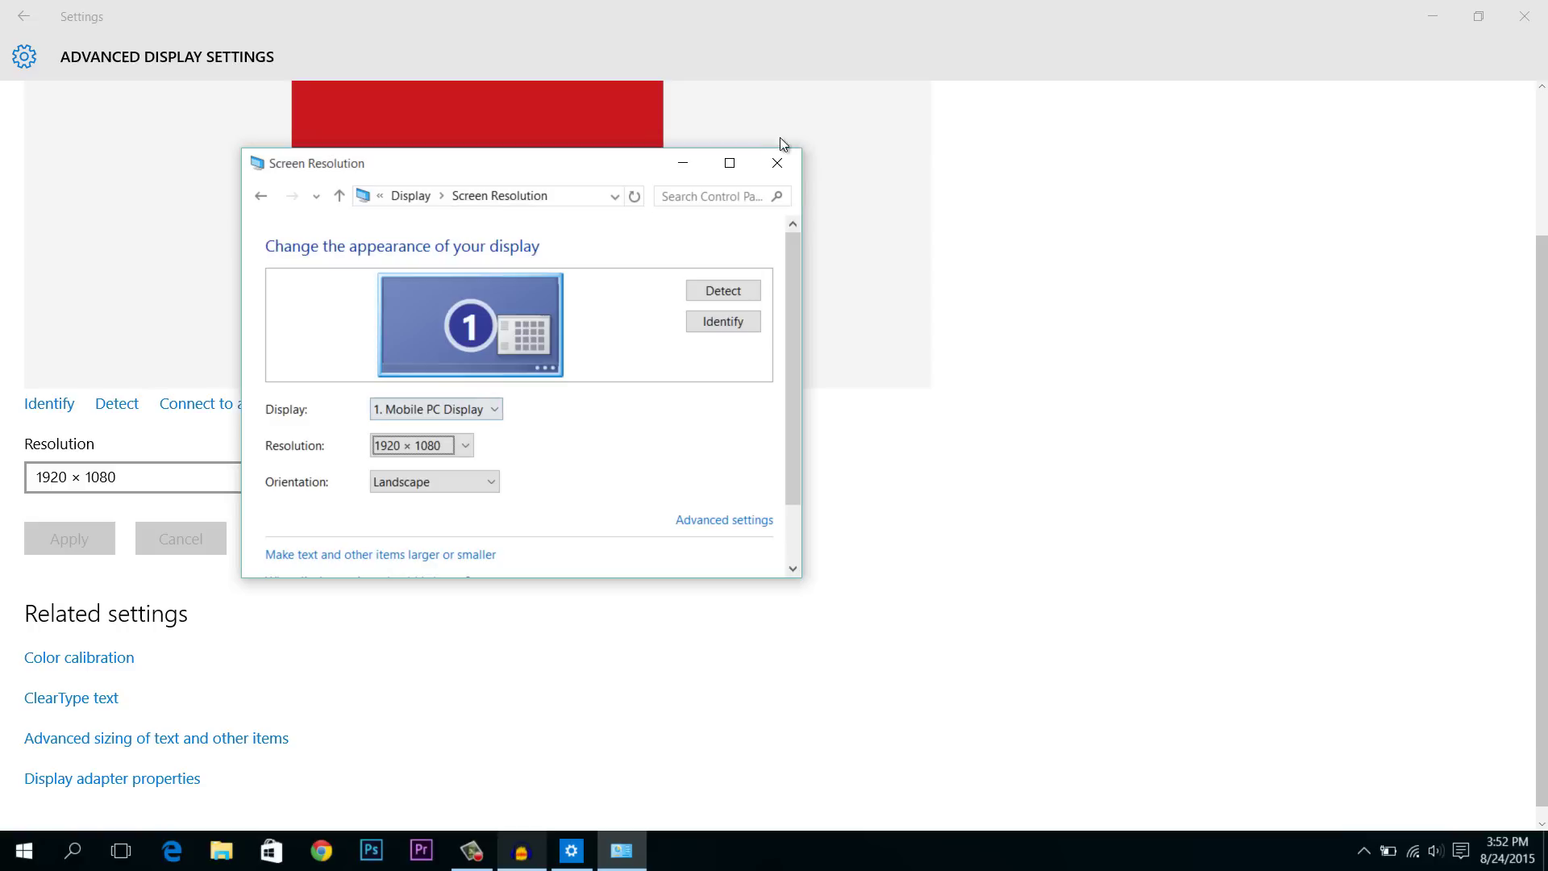
Close Screen Resolution and return through advanced sizing to the 125% Display page
click(779, 163)
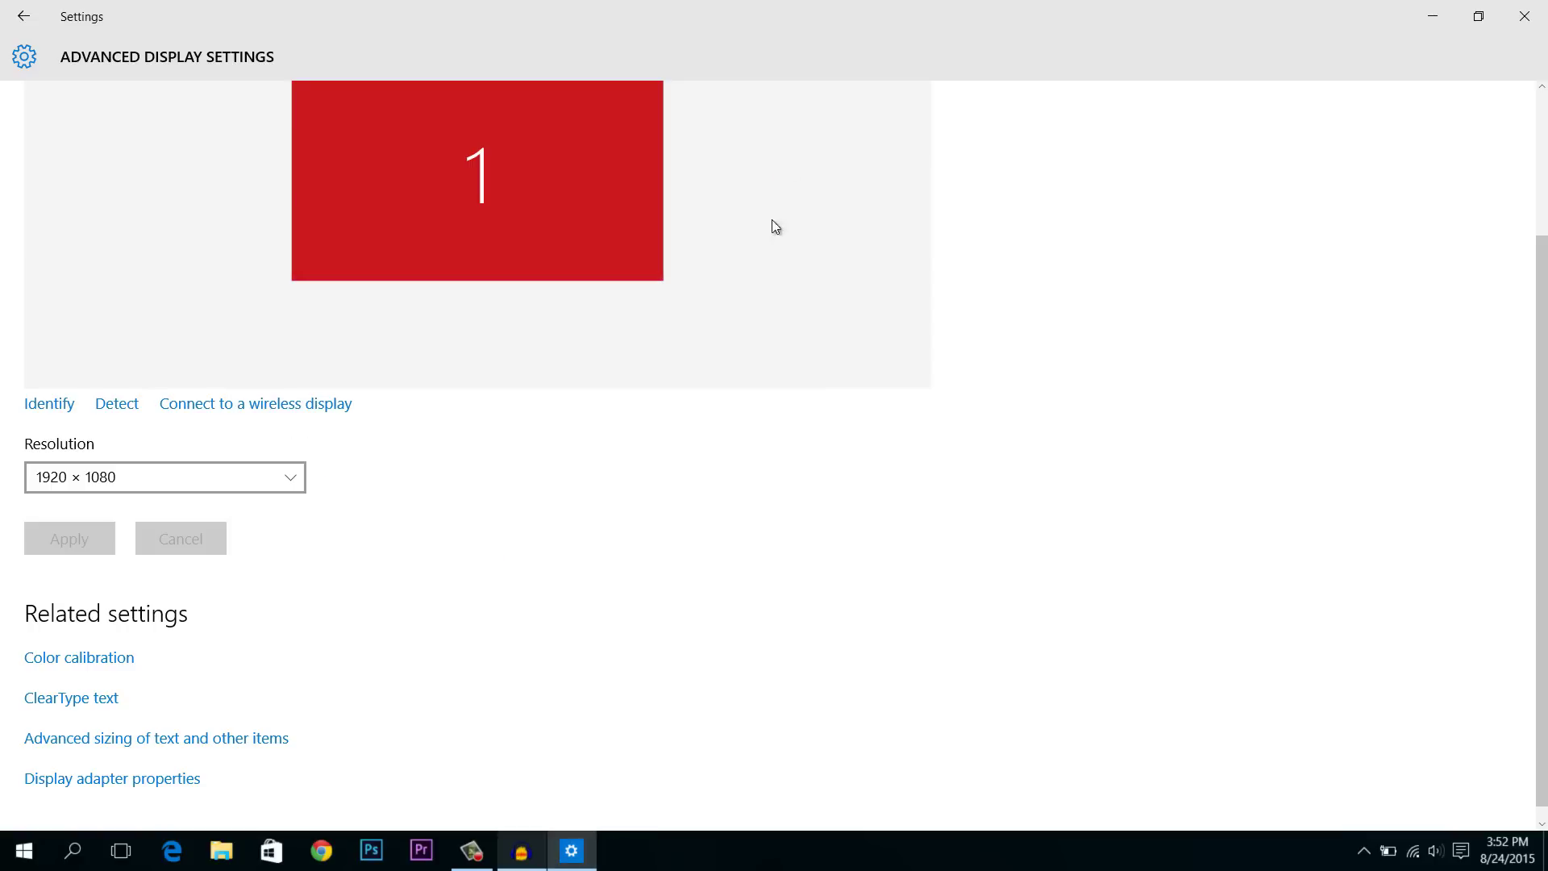
click(134, 738)
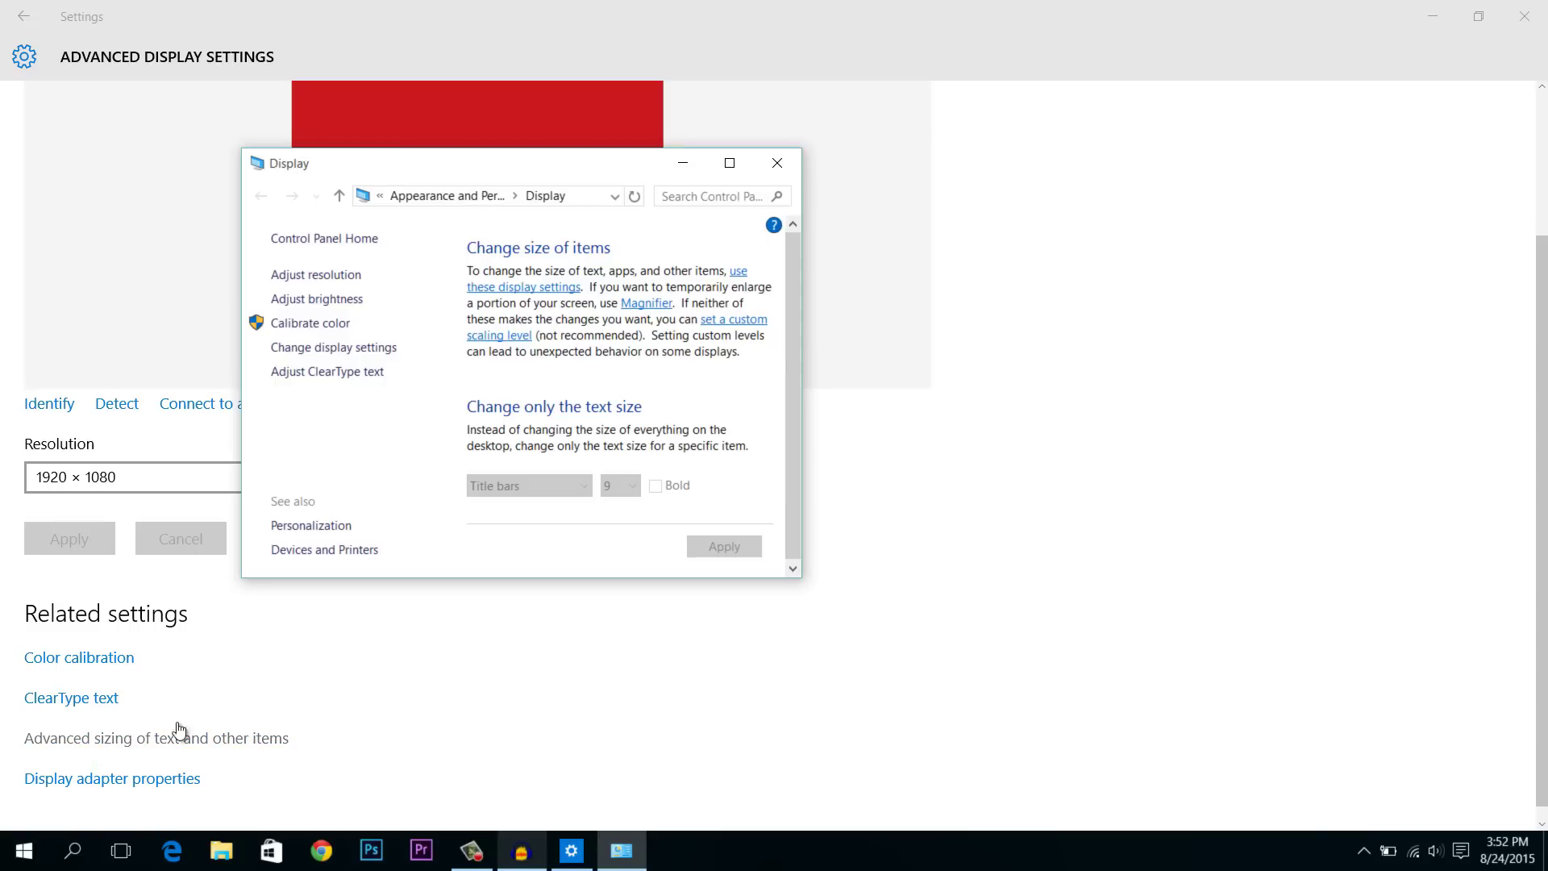
click(738, 274)
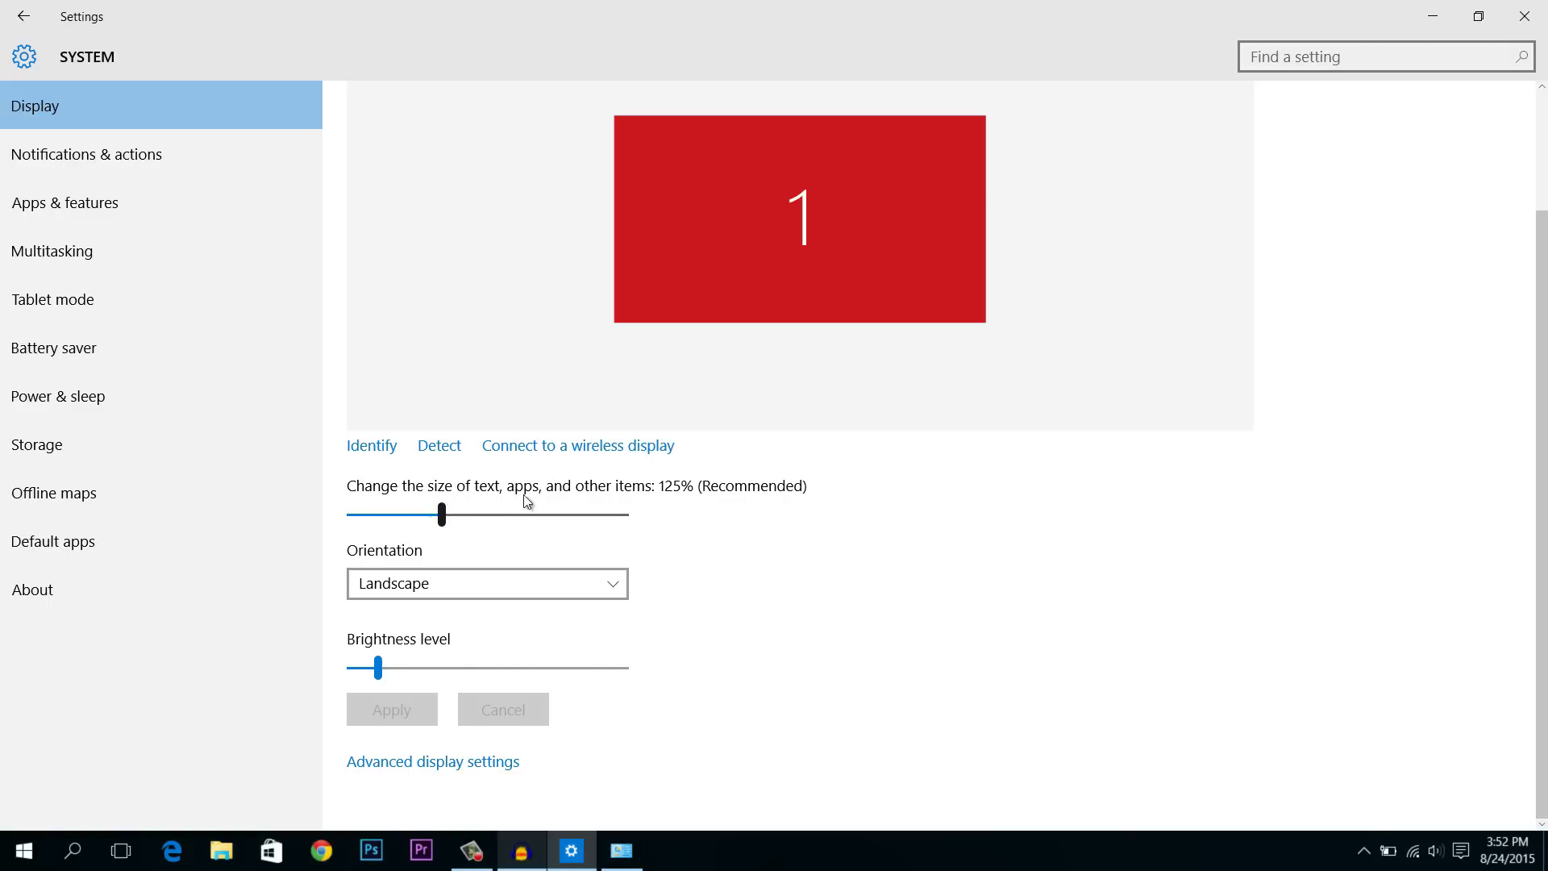
Preview 100% and 175% on the text and app size slider, then settle at 125%
mouse_move(445, 520)
mouse_down()
mouse_move(381, 536)
mouse_move(369, 511)
mouse_move(420, 508)
mouse_up()
drag(442, 518, 416, 524)
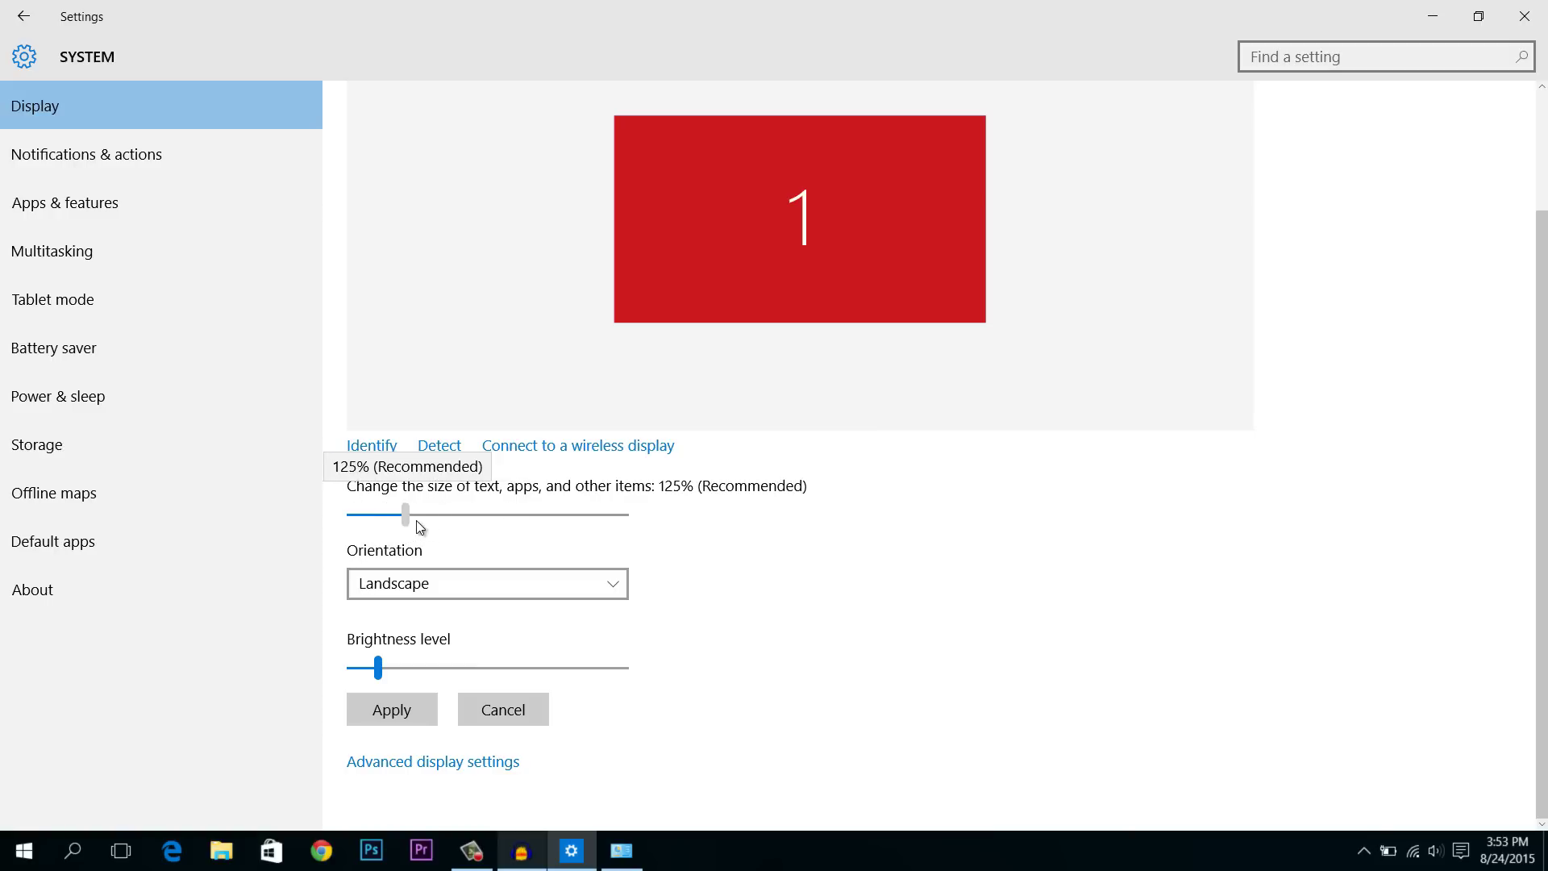
drag(416, 525, 439, 532)
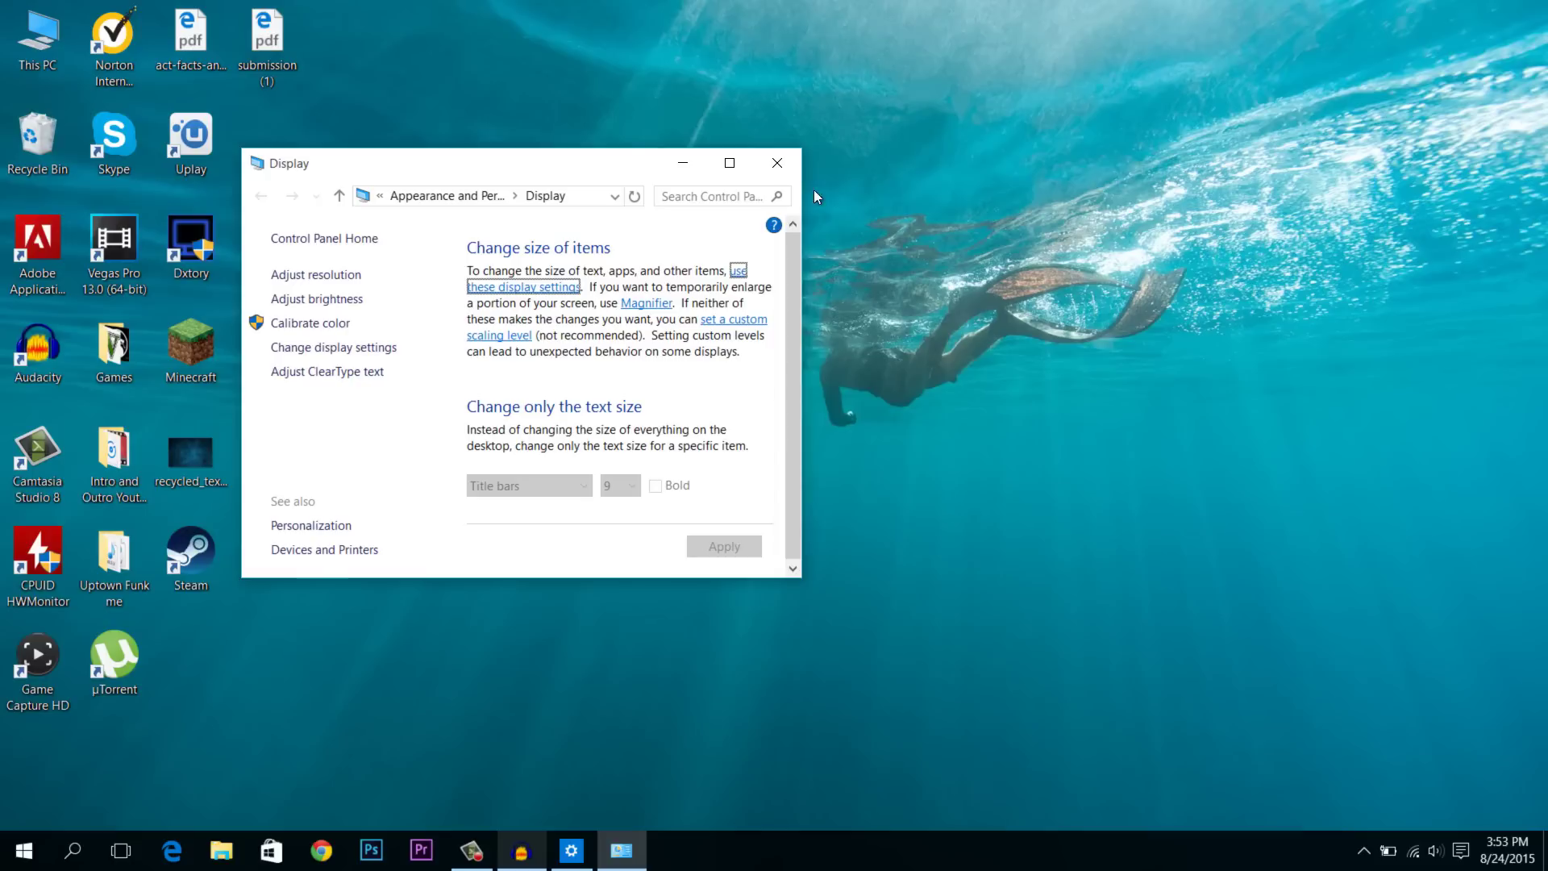
Close the Control Panel Display window, leaving only the desktop
click(779, 158)
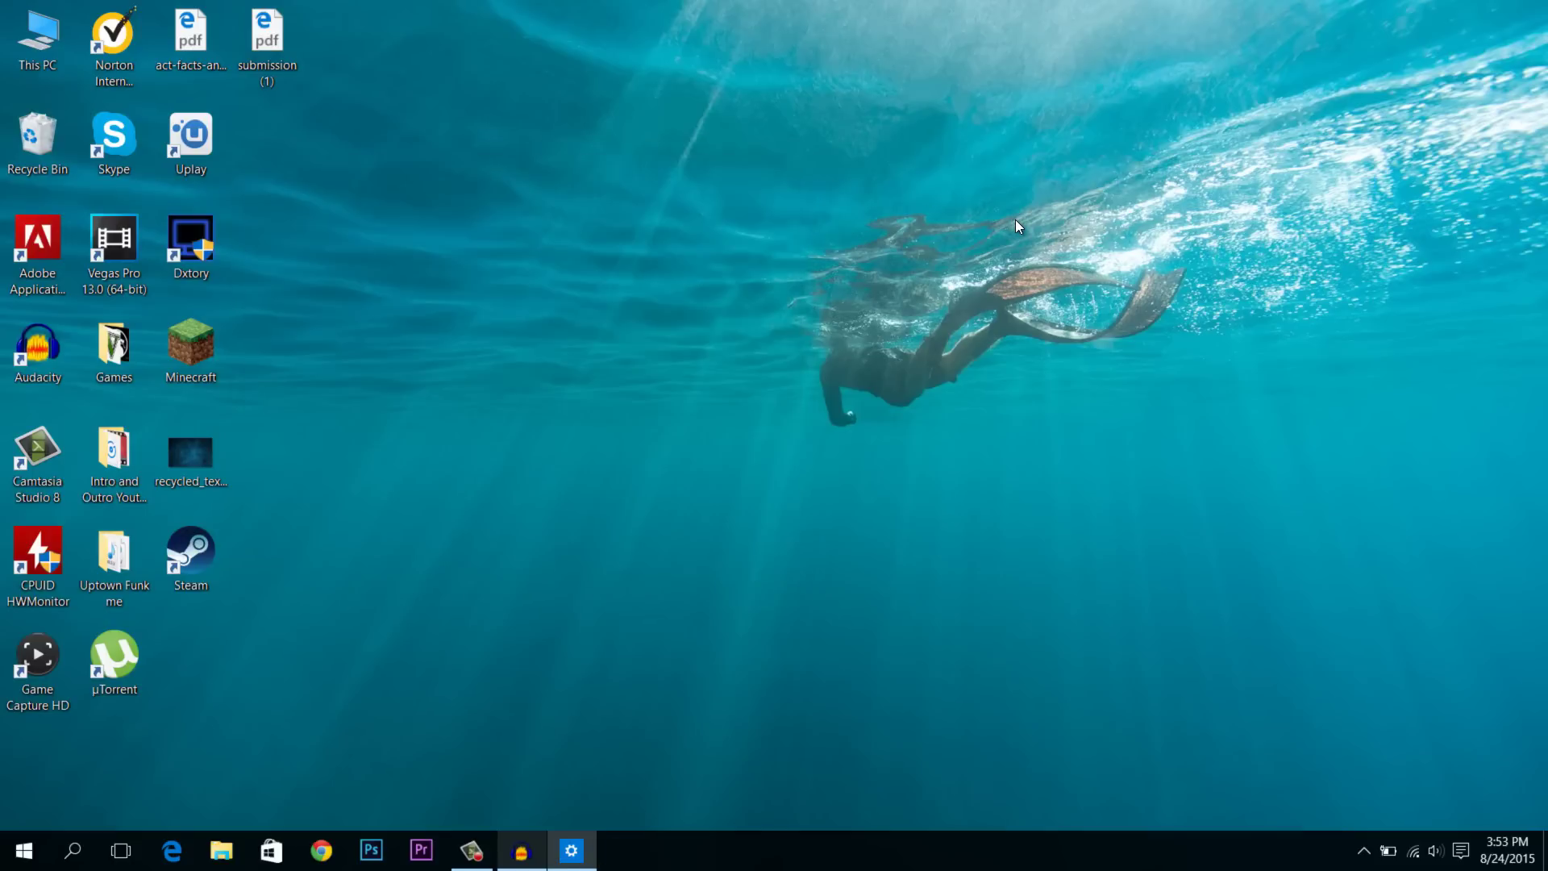